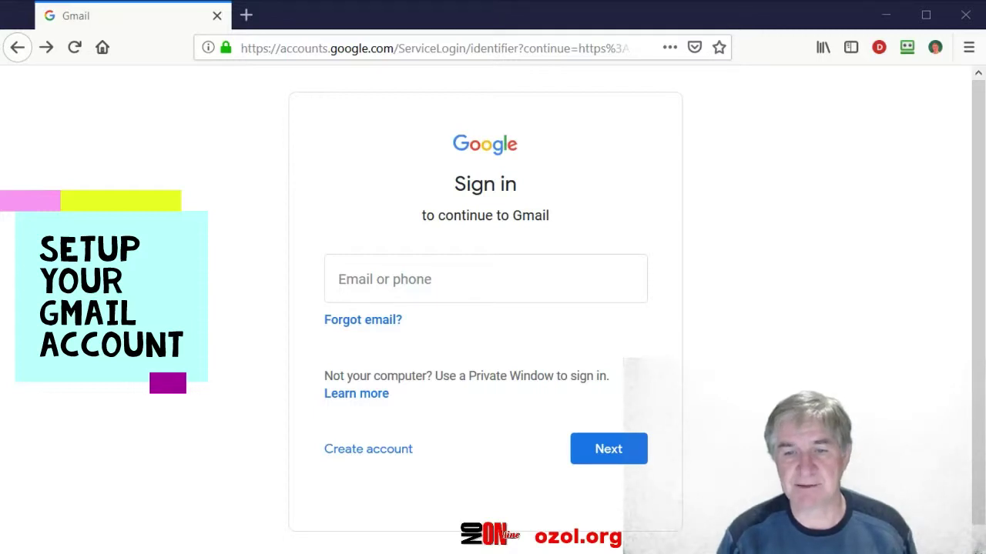
# From the Gmail sign-in page, begin a new Google account for personal use.
pyautogui.click(377, 455)
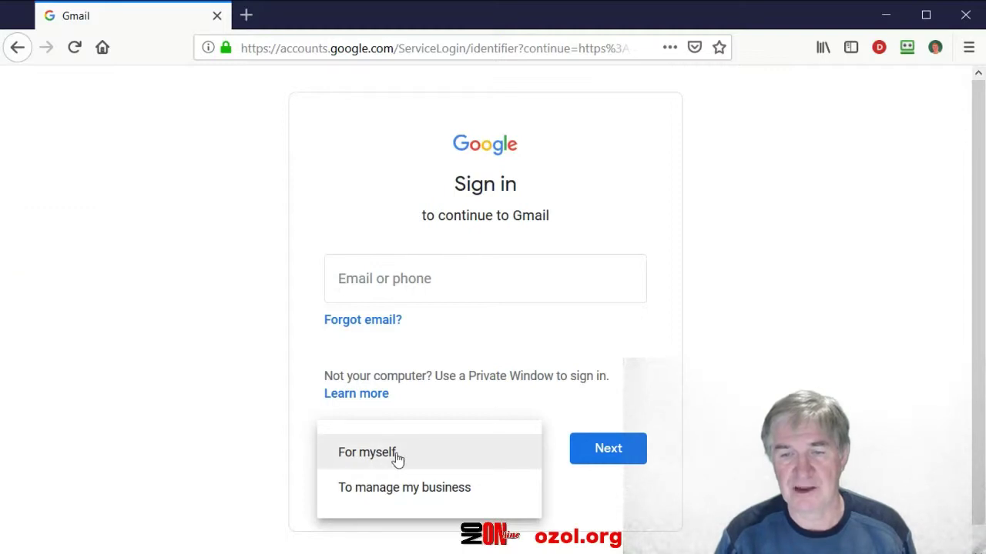
pyautogui.click(373, 463)
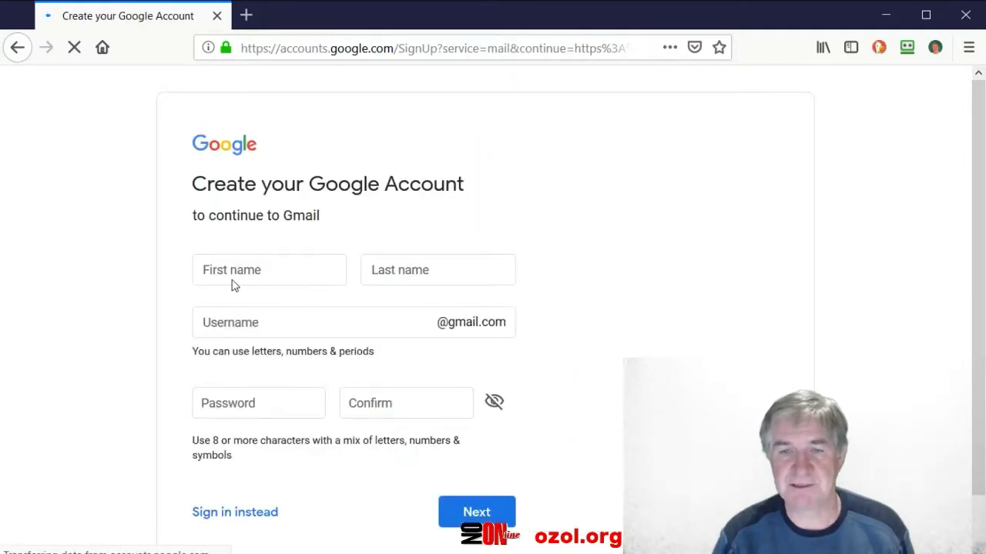
# Enter the user's first and last name, correcting a mistyped letter in the surname.
pyautogui.click(239, 269)
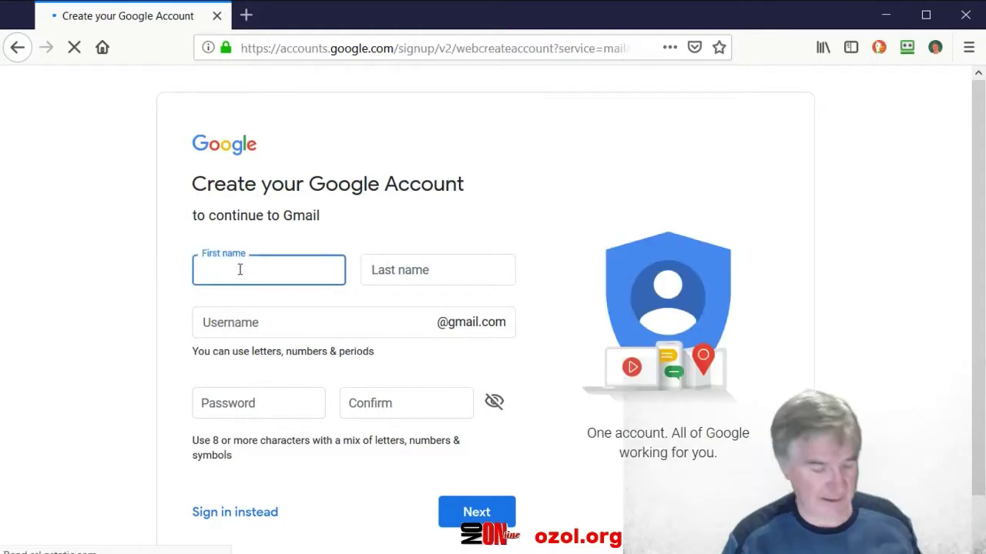
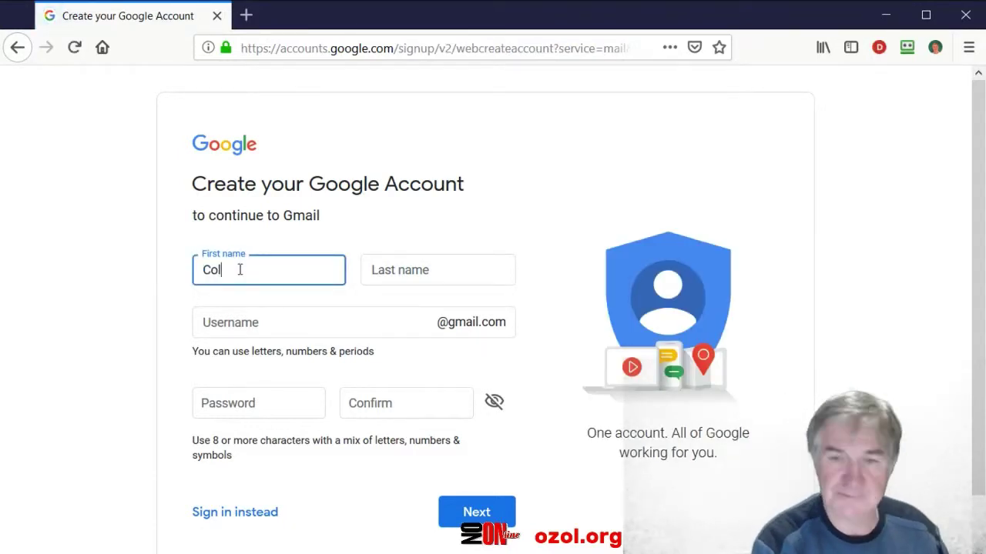
pyautogui.press('Tab')
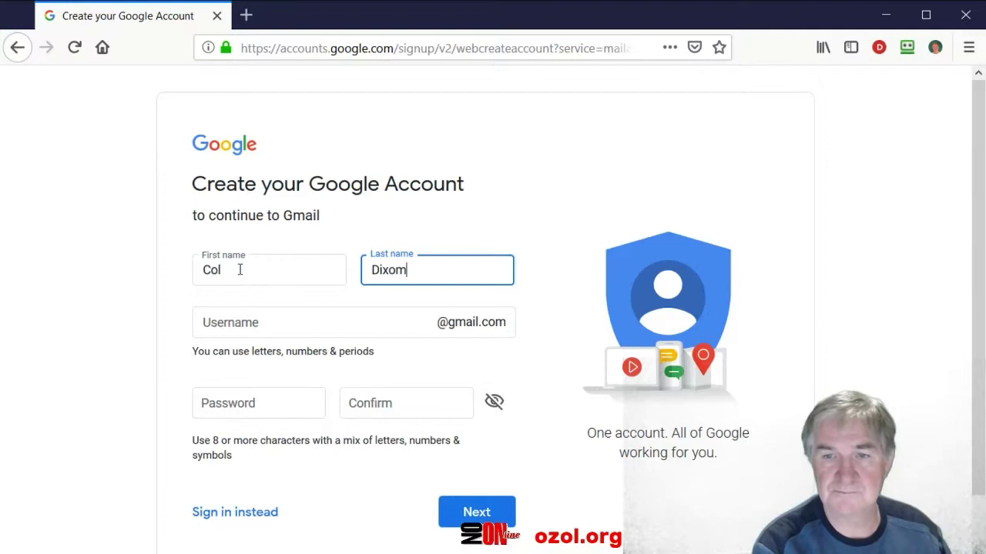
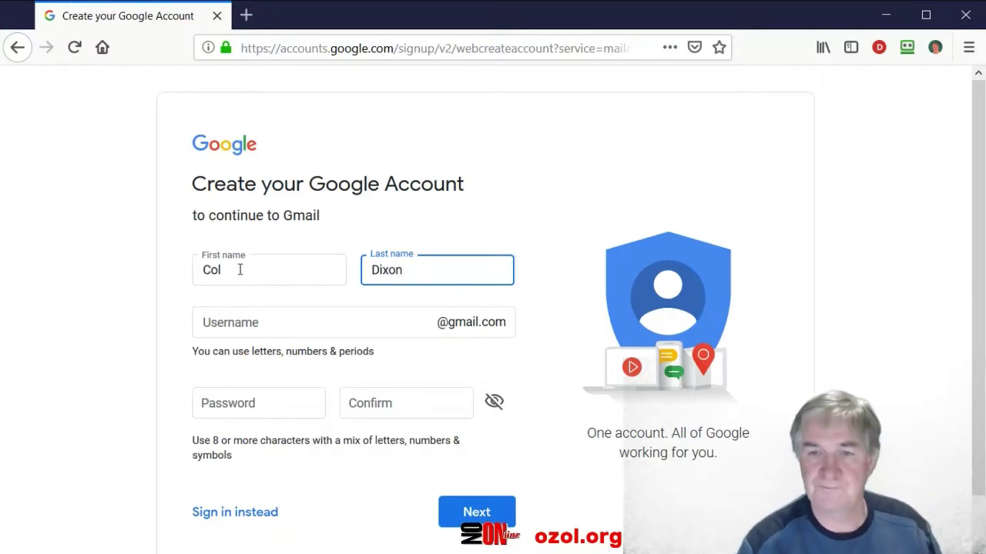
# Enter a Gmail username built from the user's full name, fixing a typo.
pyautogui.click(221, 321)
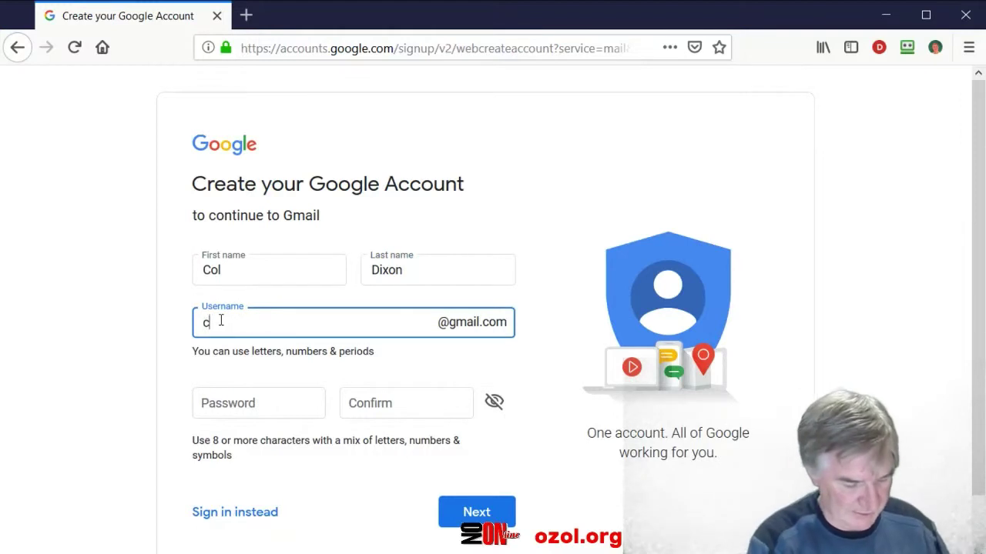
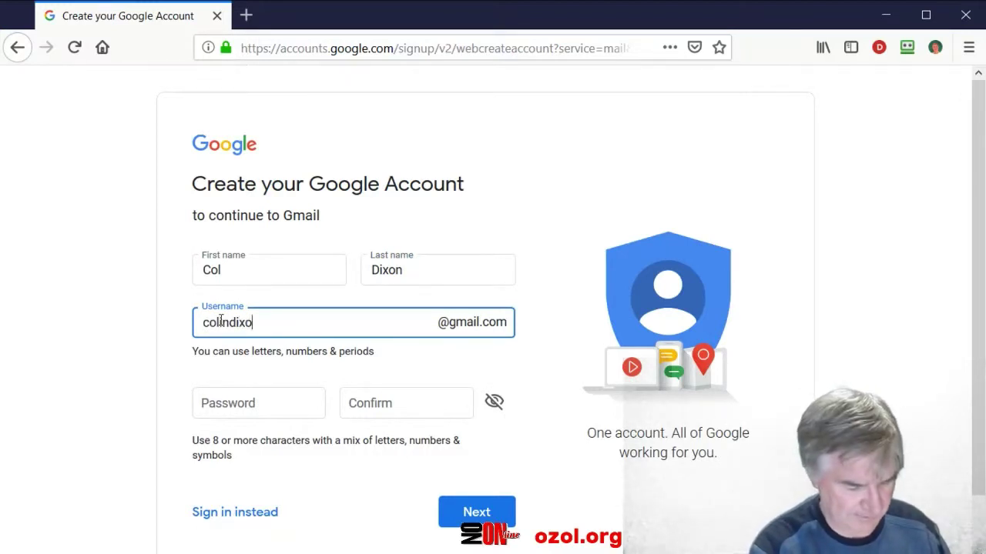
# Type the account password and repeat it in the Confirm field.
pyautogui.click(221, 398)
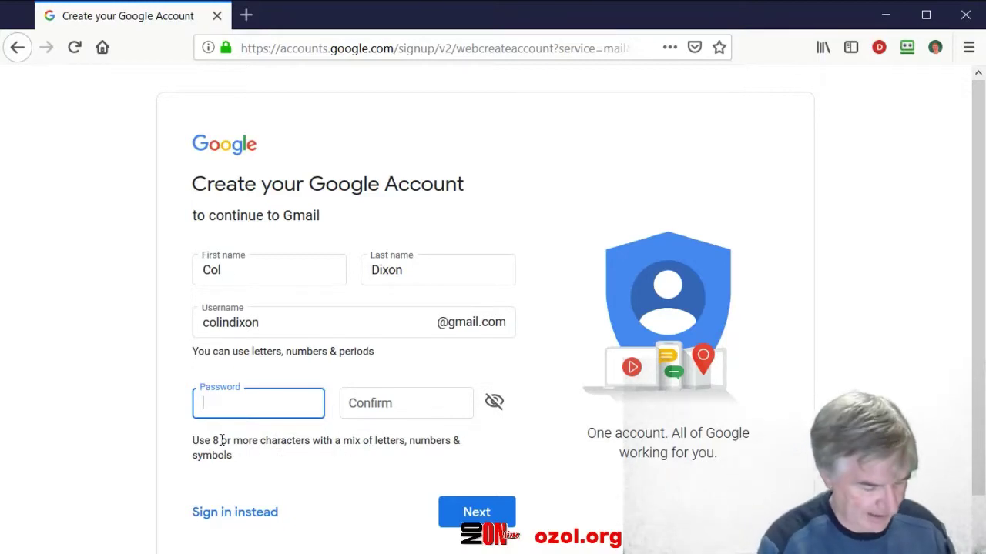
pyautogui.write('******')
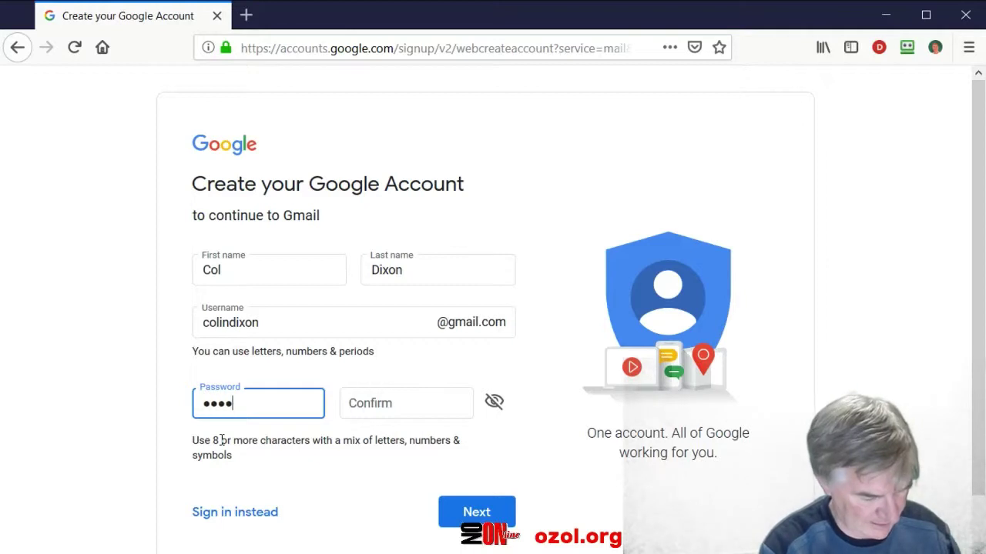
pyautogui.write('***')
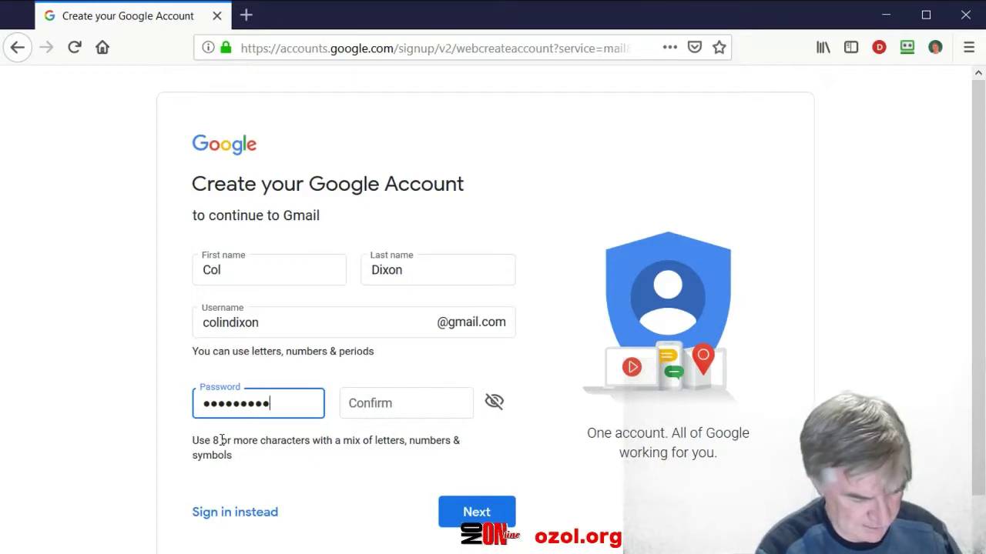
pyautogui.click(370, 410)
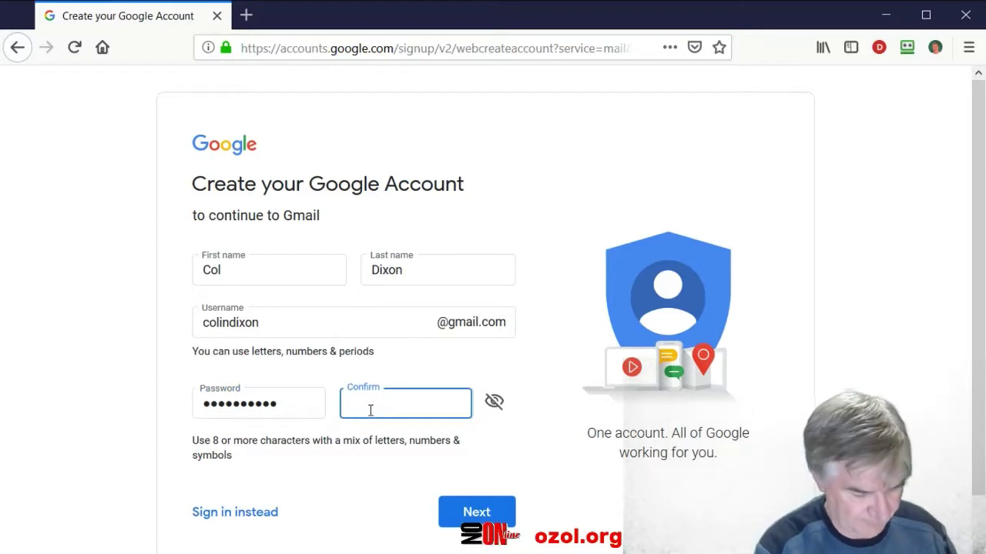
pyautogui.write('***********')
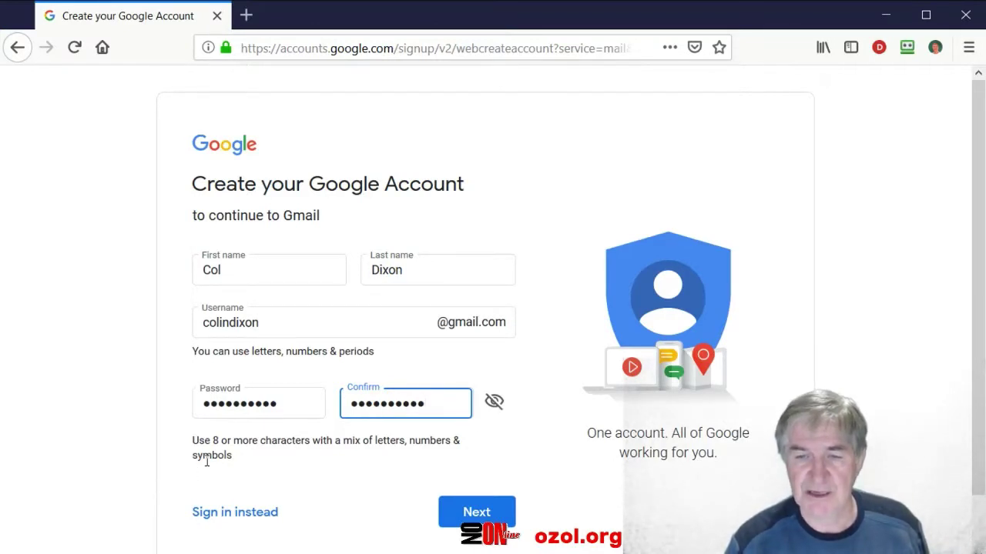
# Submit the name, username and password, revealing that the username is taken.
pyautogui.click(486, 515)
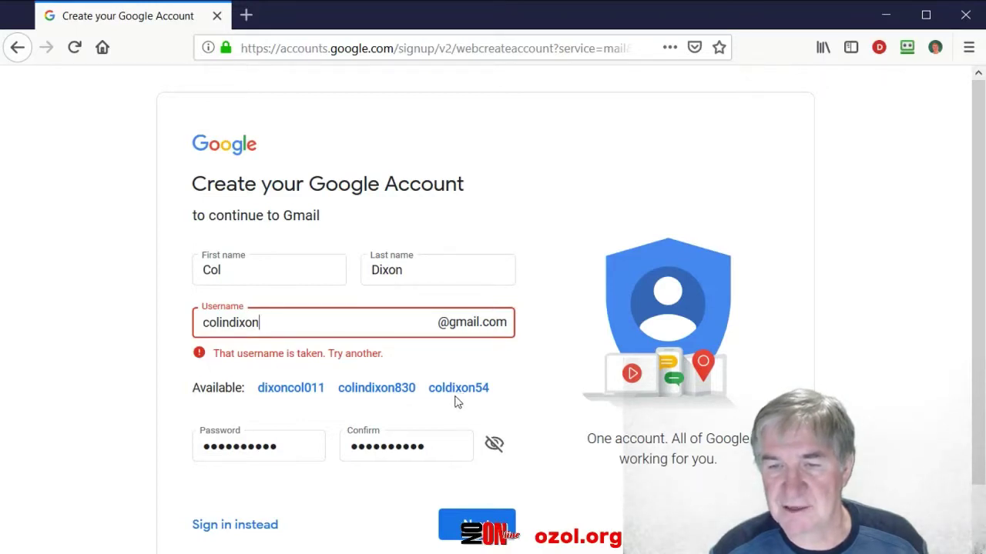
# Take a suggested username, replace its last two digits with 58, and resubmit.
pyautogui.click(374, 388)
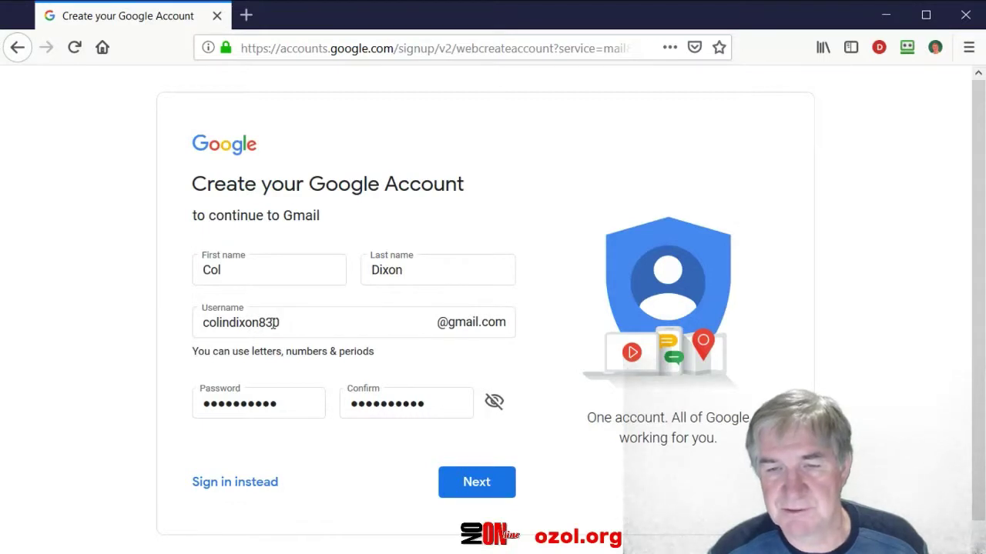
pyautogui.click(275, 322)
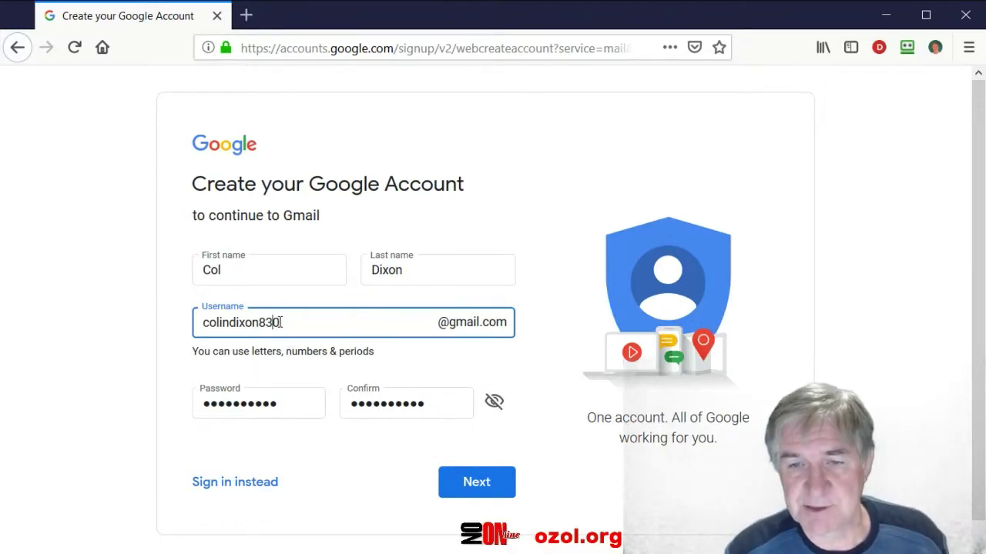
pyautogui.moveTo(282, 323); pyautogui.dragTo(265, 324)
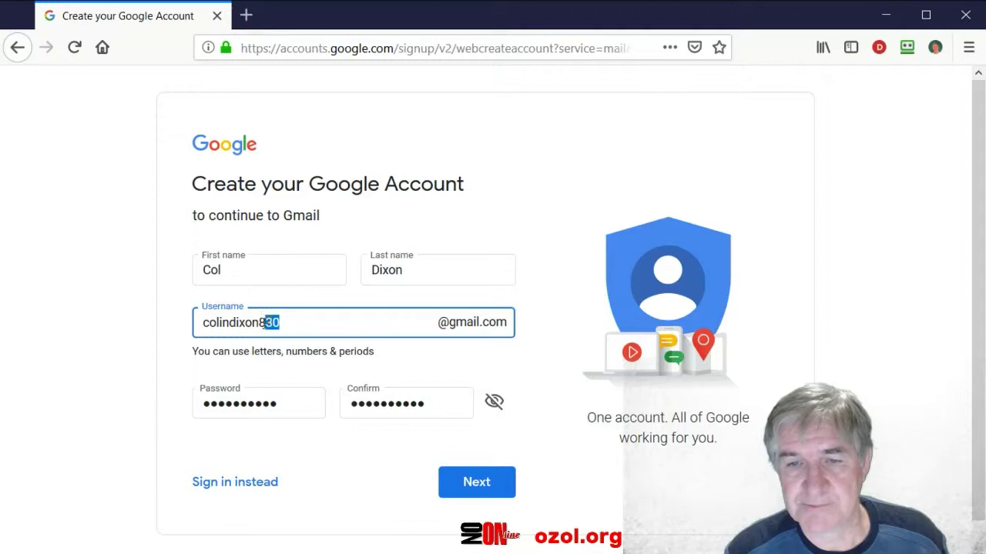
pyautogui.press('BackSpace')
pyautogui.press('BackSpace')
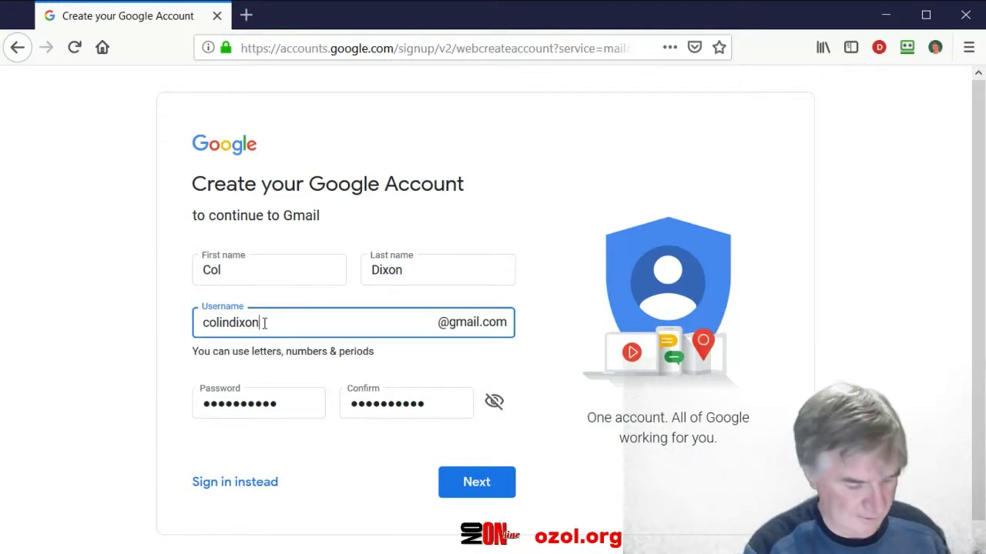
pyautogui.write('58')
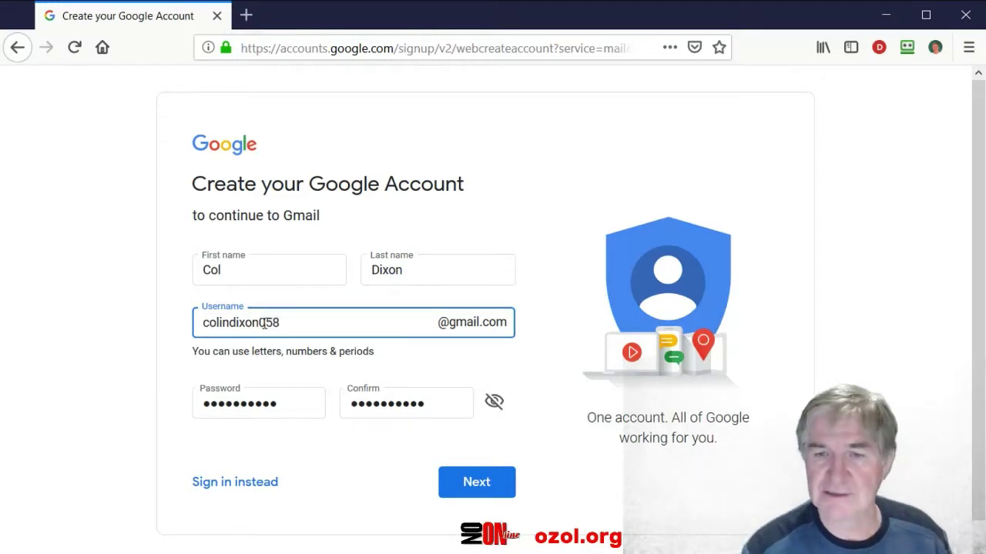
pyautogui.click(471, 483)
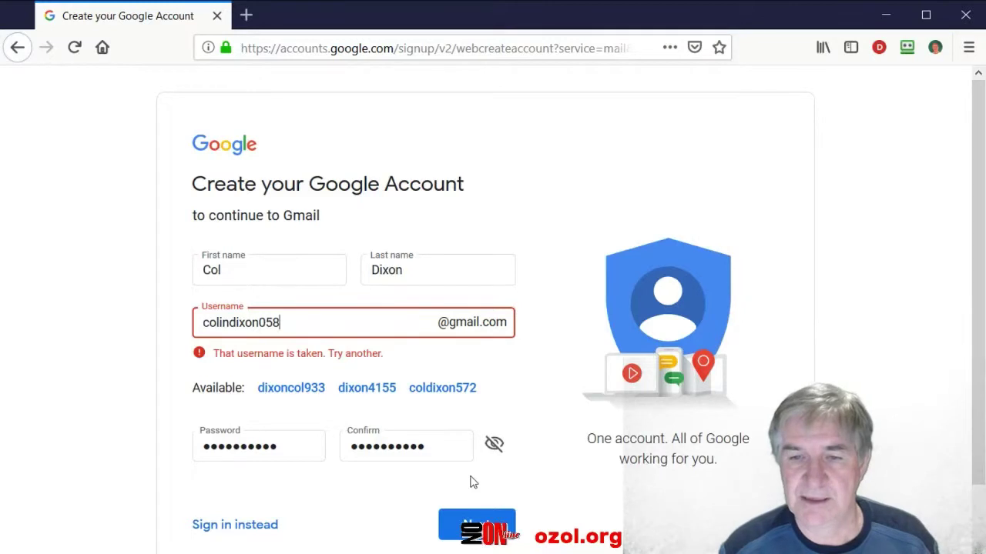
# Accept the third suggested available username and continue to the welcome page.
pyautogui.click(448, 390)
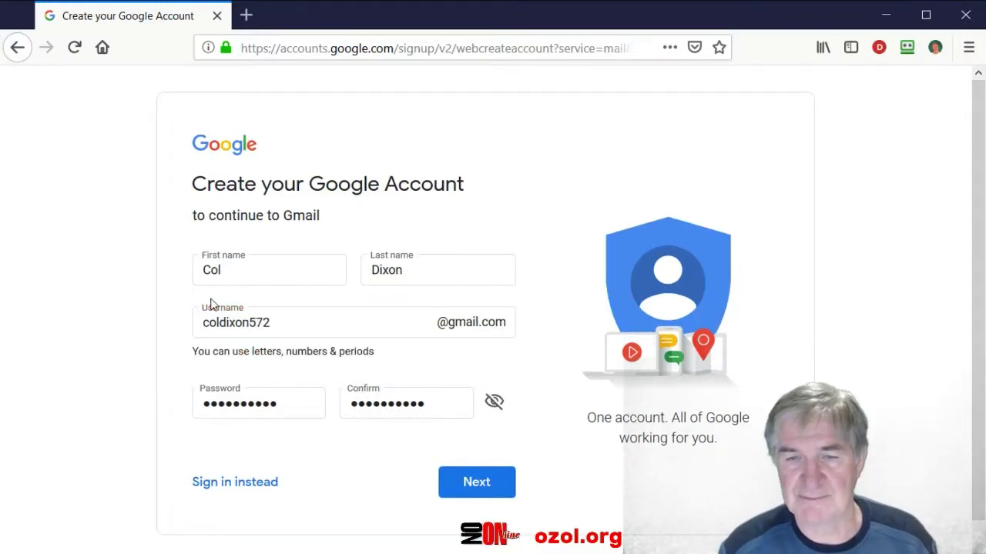
pyautogui.click(477, 483)
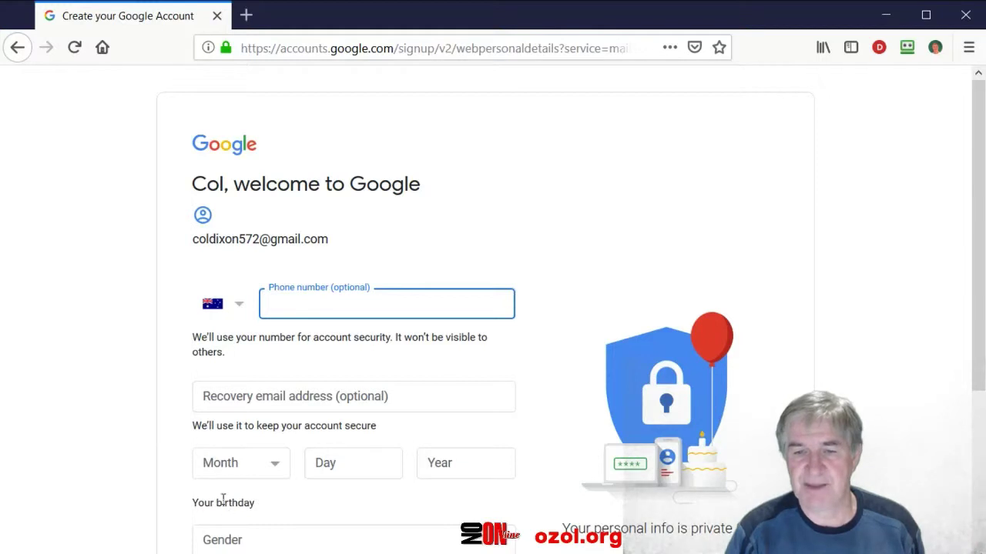
pyautogui.scroll(-5, 368, 483)
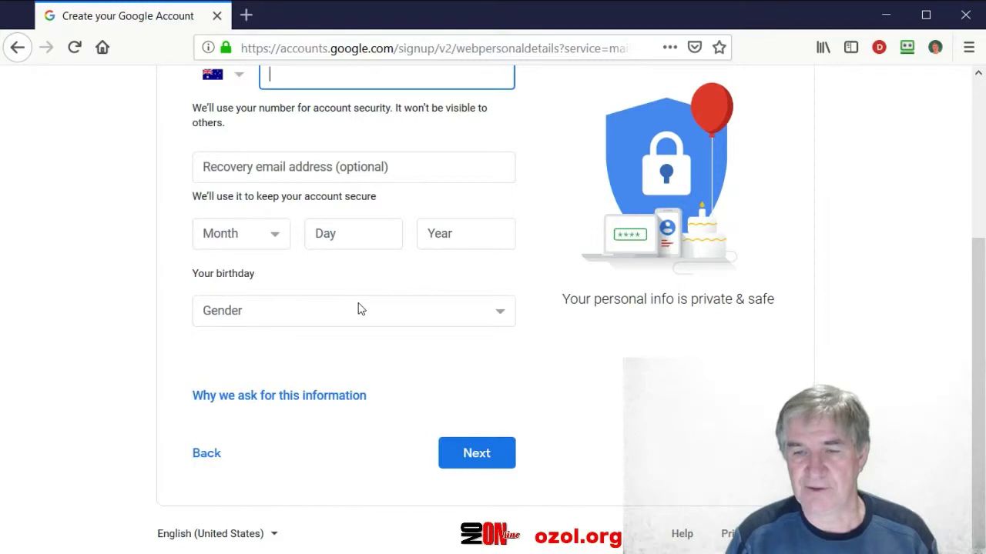
pyautogui.scroll(3, 356, 330)
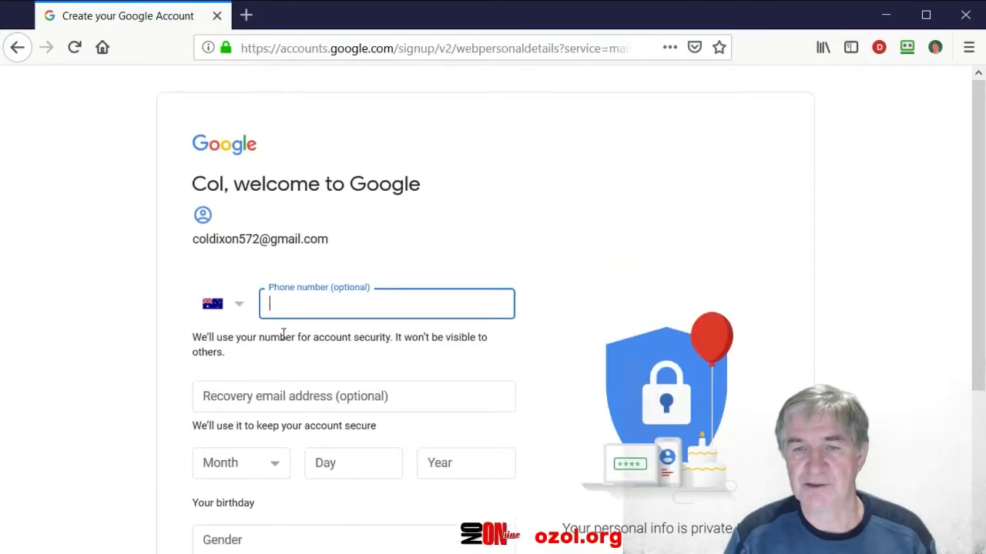